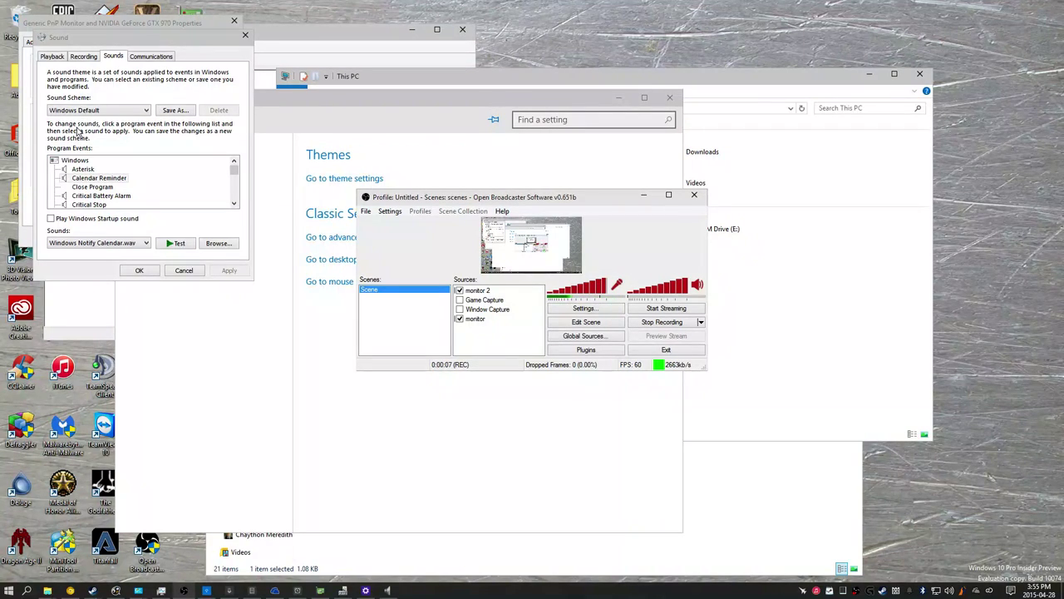
- Select the Asterisk event and mute the OBS recording microphone
click(83, 168)
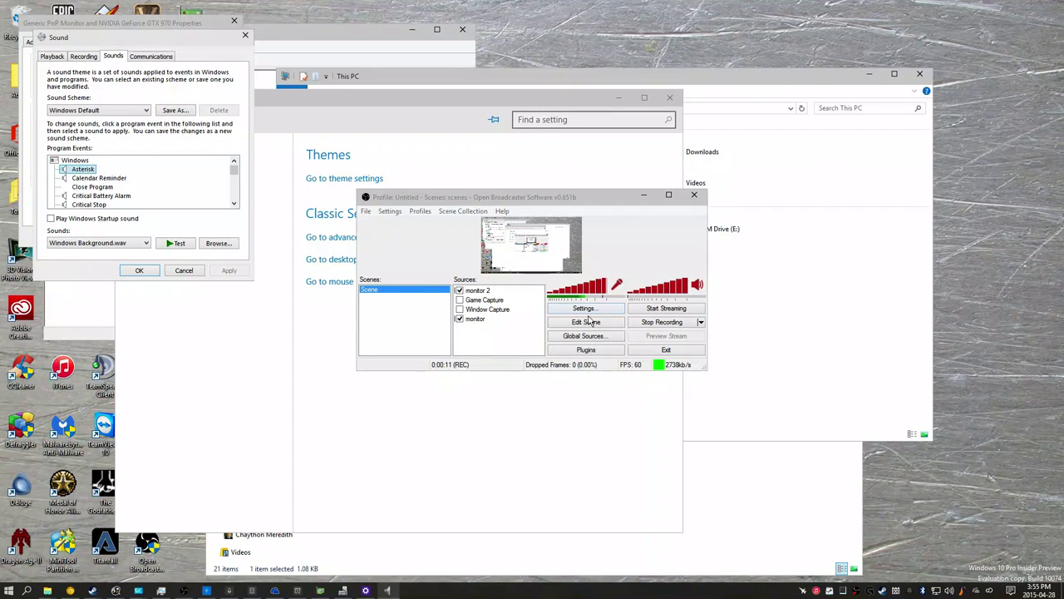
click(616, 286)
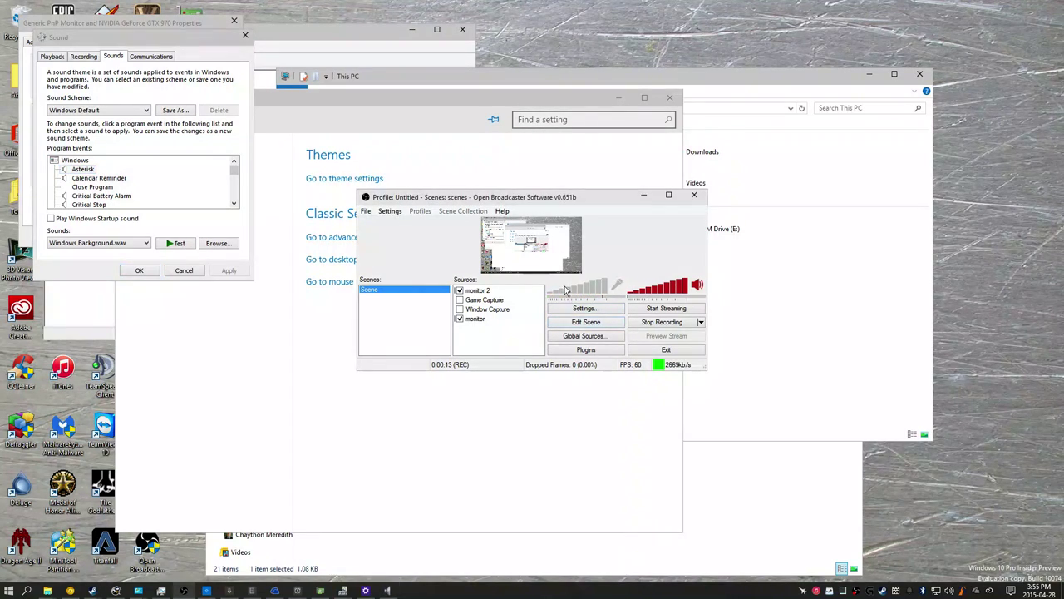
click(76, 171)
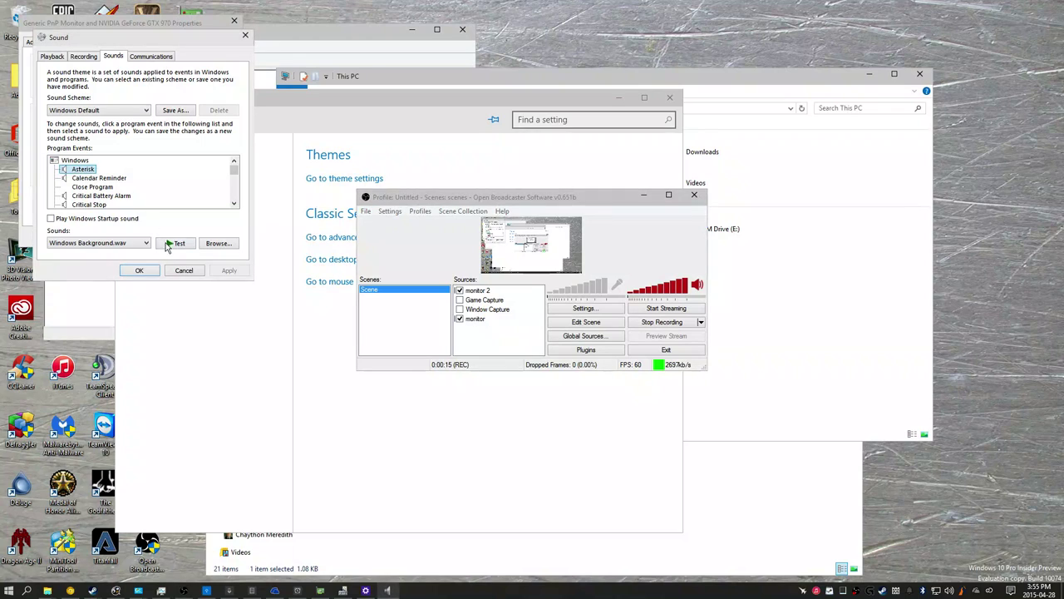
- Preview Calendar Reminder, Close Program, Critical Battery Alarm and Critical Stop sounds
click(119, 180)
click(172, 246)
click(93, 187)
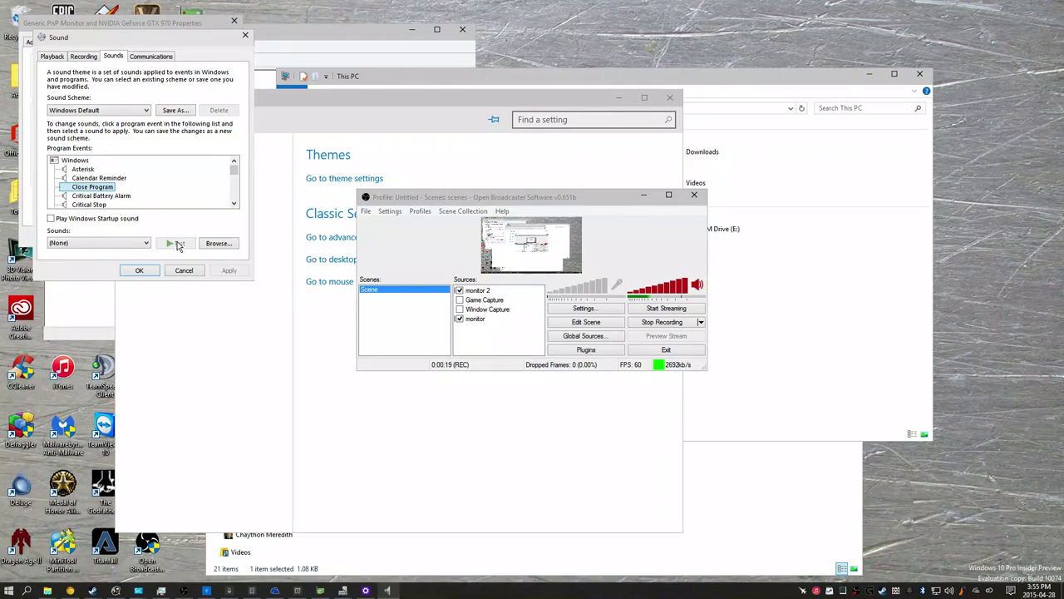
click(113, 197)
click(177, 243)
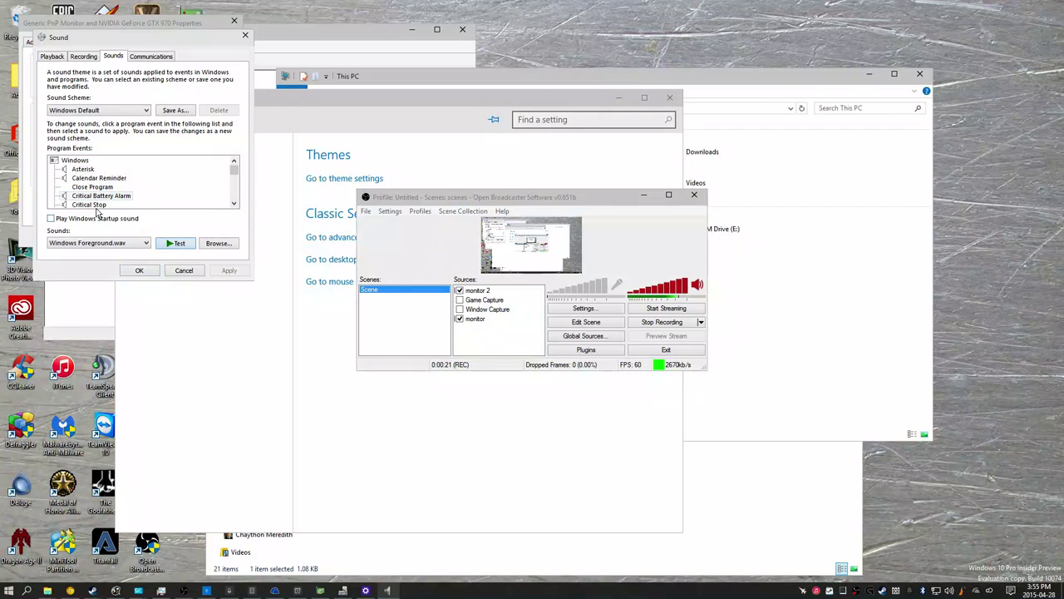
click(95, 205)
click(173, 244)
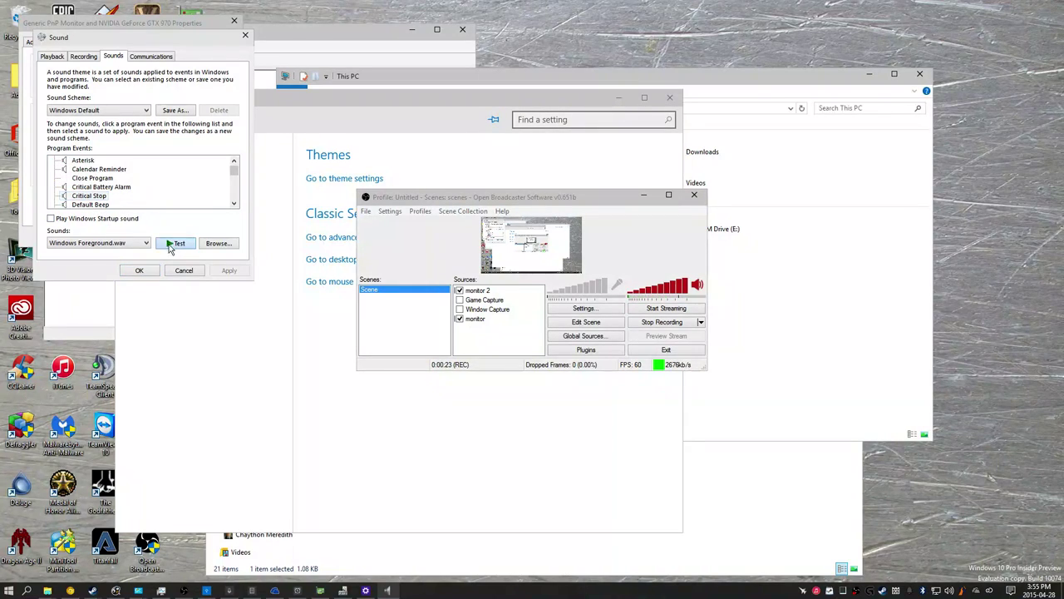
- Preview Default Beep, Desktop Mail Notification, Device Connect and Device Disconnect sounds
click(96, 204)
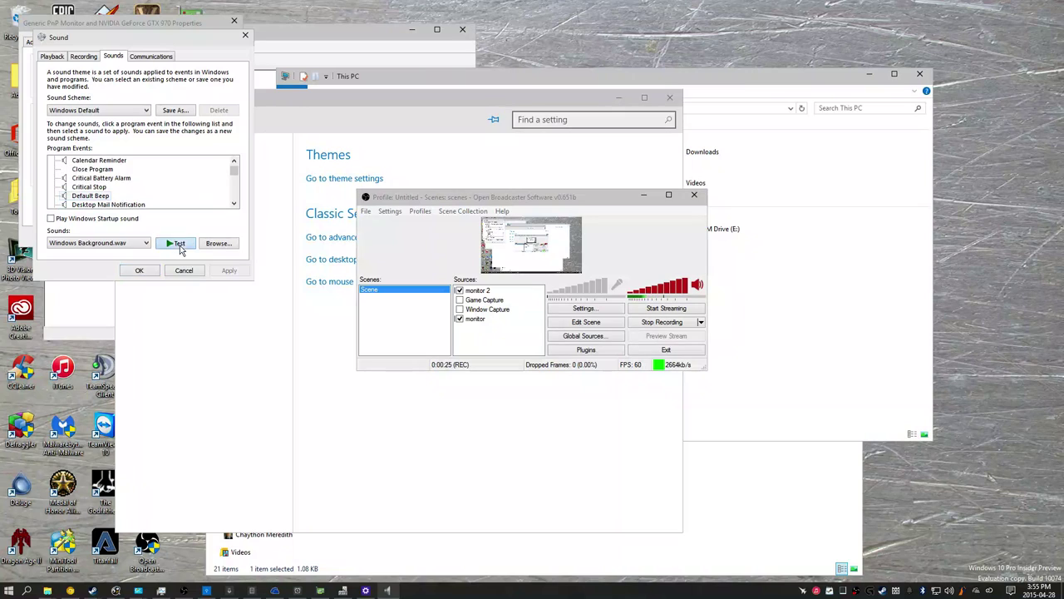
click(133, 205)
click(172, 242)
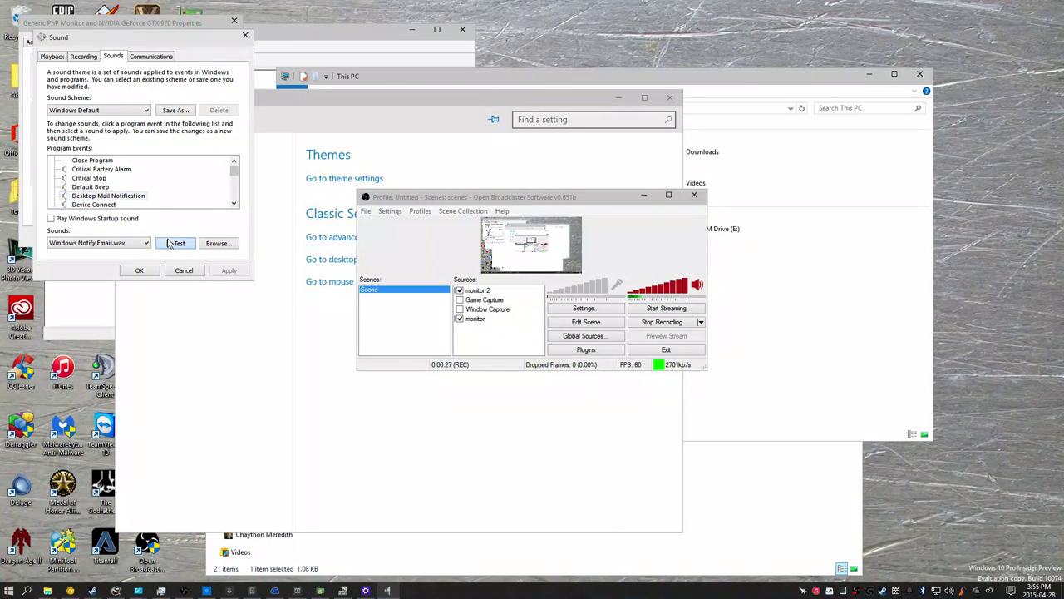
click(120, 204)
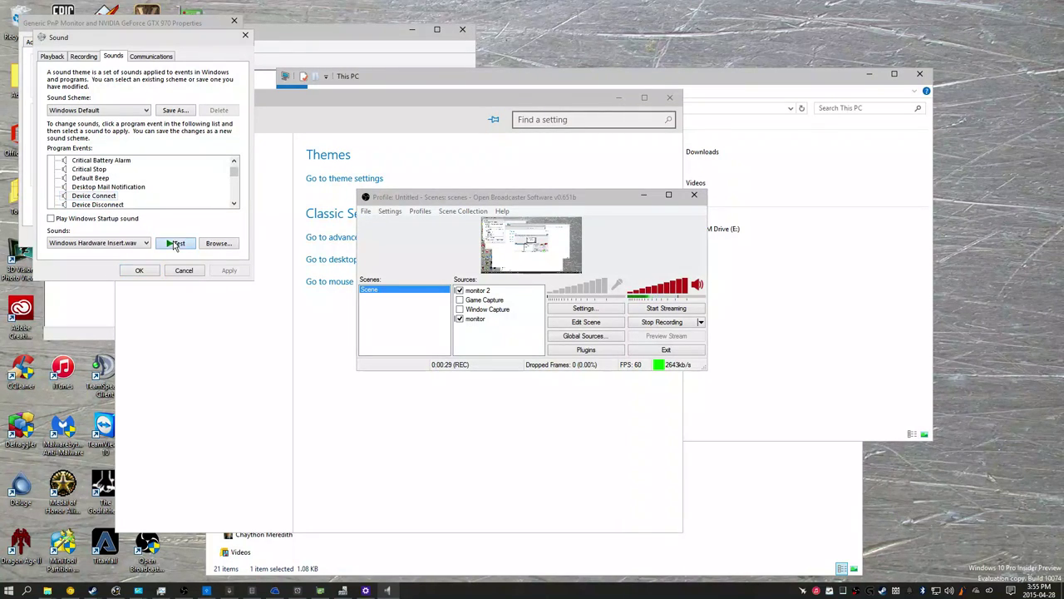
click(152, 205)
click(169, 243)
scroll(144, 205, down, 1)
- Preview Device Failed to Connect, Exclamation, Instant Message Notification and Low Battery Alarm sounds
click(127, 180)
click(172, 243)
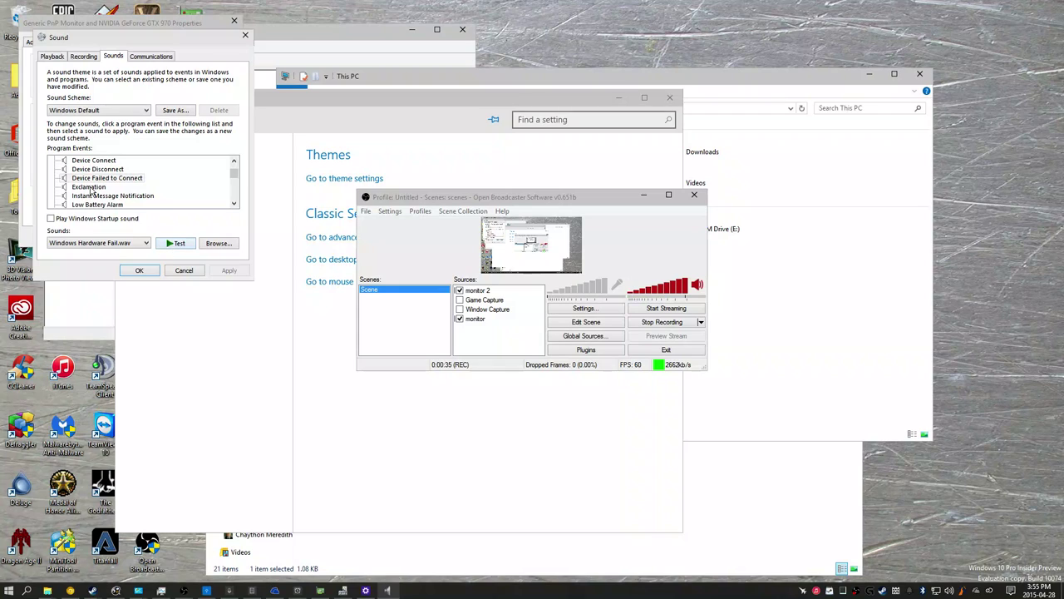
click(92, 187)
click(163, 239)
click(116, 198)
click(164, 242)
click(104, 204)
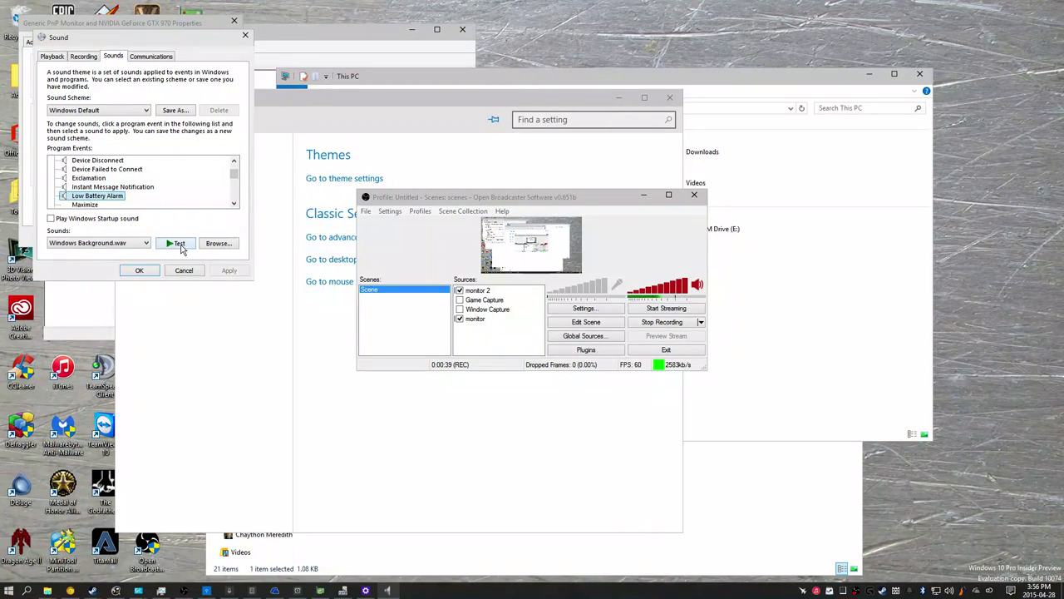
click(165, 240)
- Preview the Maximize, Message Nudge and New Fax Notification sounds
click(86, 204)
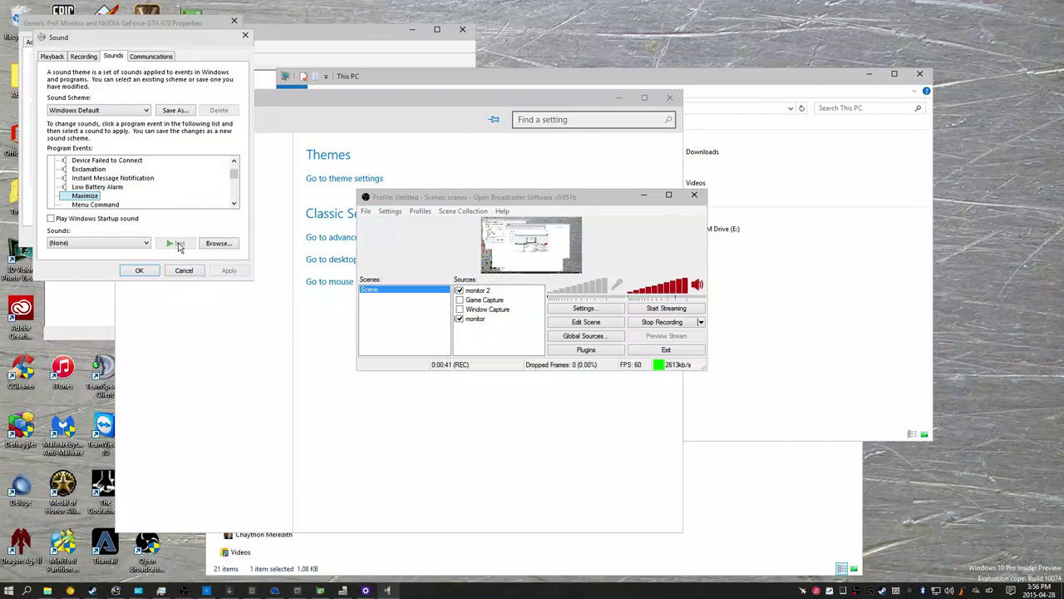
scroll(146, 192, down, 1)
click(106, 197)
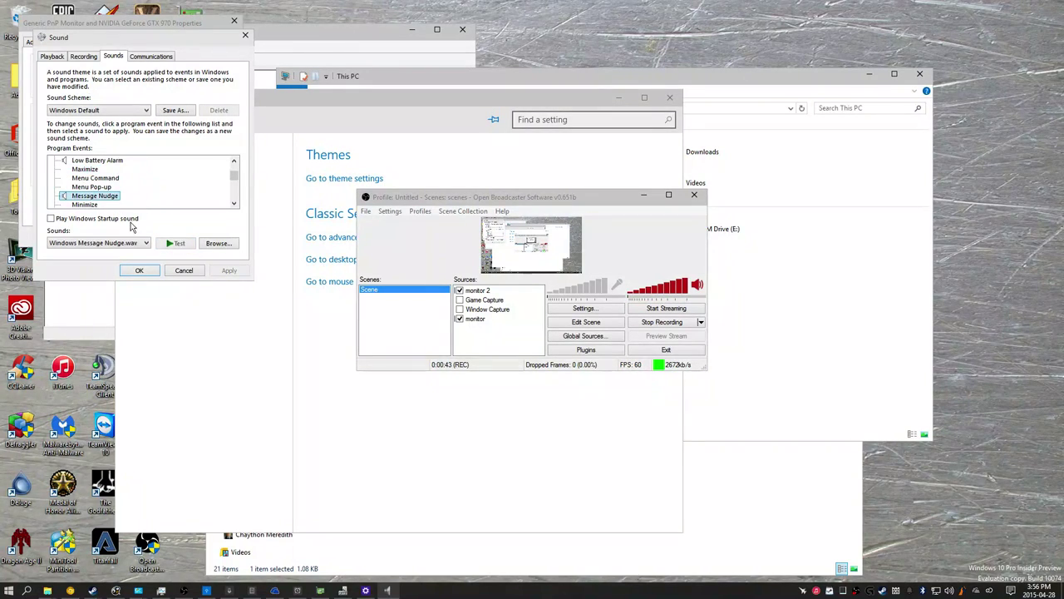
click(175, 243)
scroll(137, 193, down, 1)
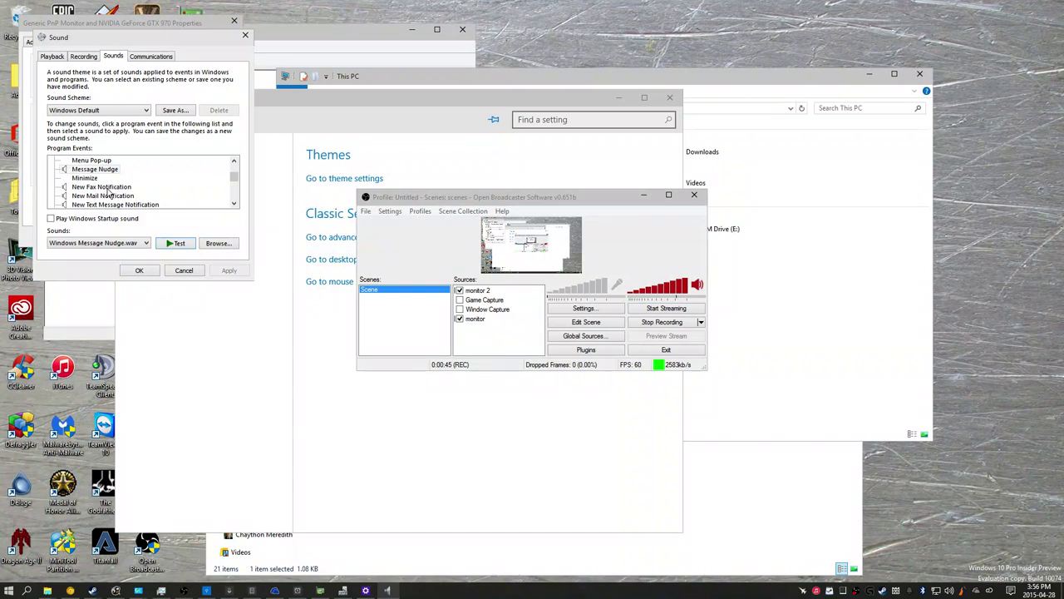
click(107, 188)
click(163, 246)
- Preview New Mail, New Text Message, NFP Completion, NFP Connection and Notification sounds
click(108, 196)
click(129, 205)
click(175, 243)
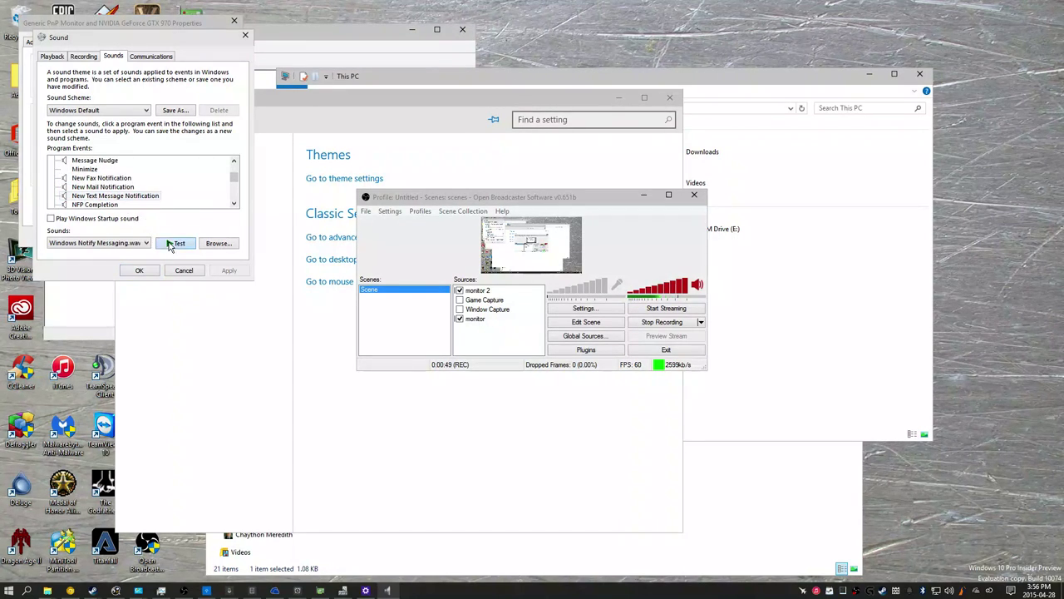
scroll(115, 197, down, 1)
click(104, 179)
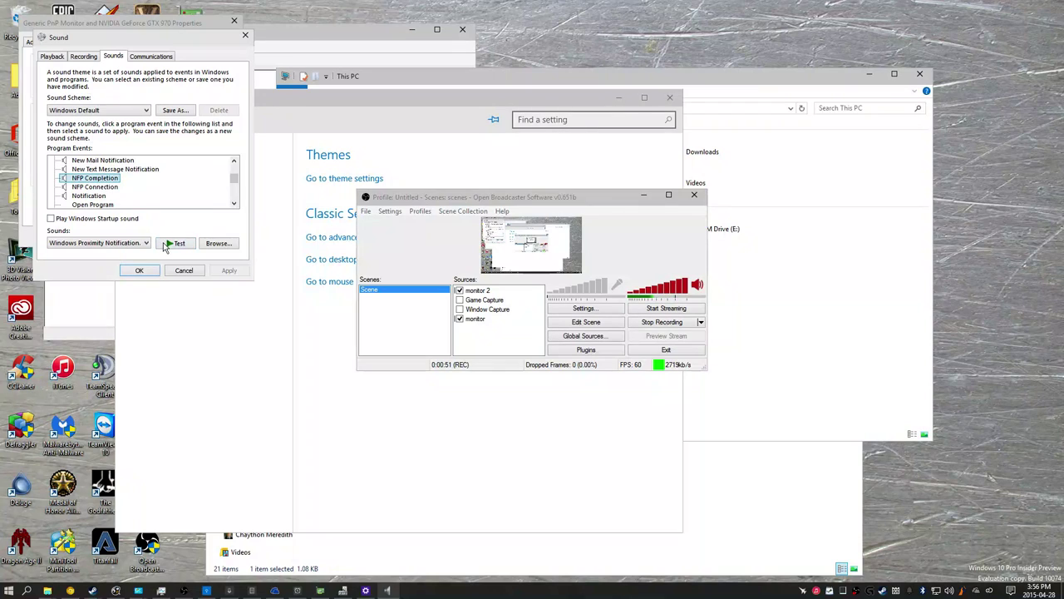
click(106, 188)
click(174, 242)
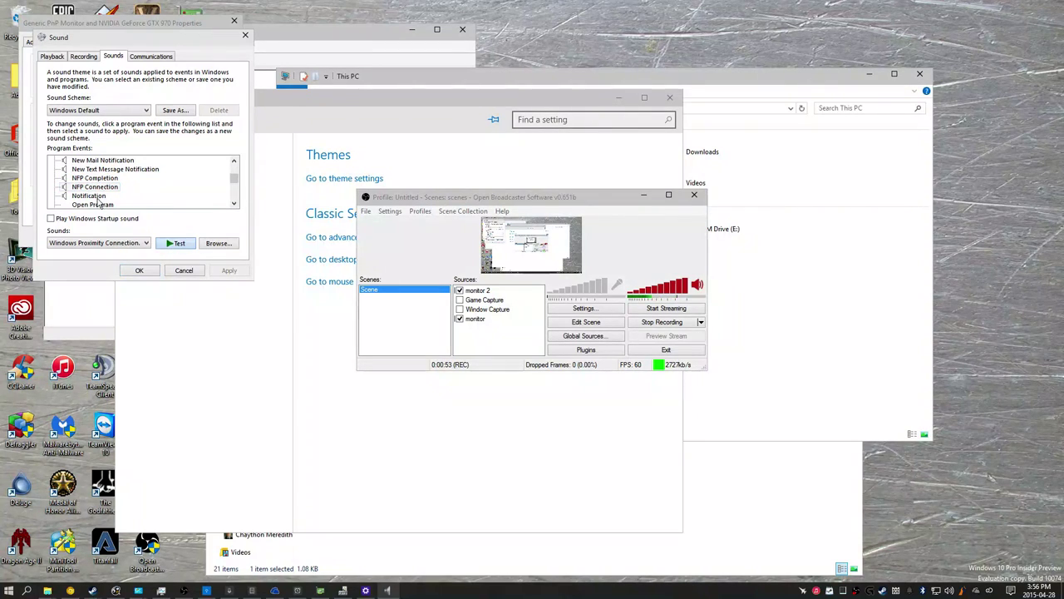
click(93, 195)
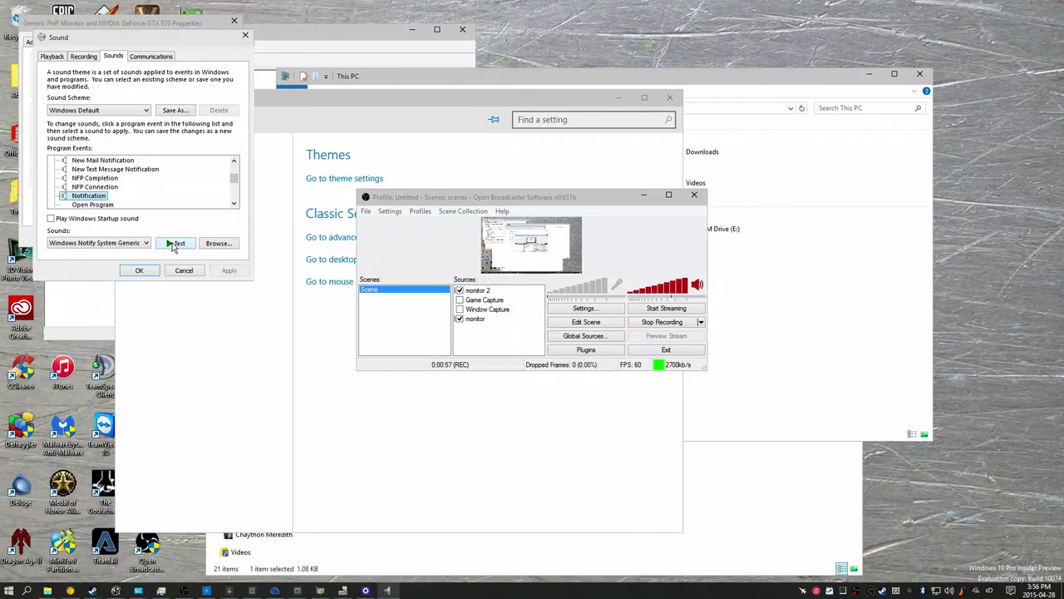
scroll(103, 196, down, 1)
scroll(103, 197, down, 2)
scroll(103, 197, down, 1)
scroll(103, 196, up, 1)
- Preview the System Notification and Windows User Account Control sounds
click(103, 195)
click(179, 243)
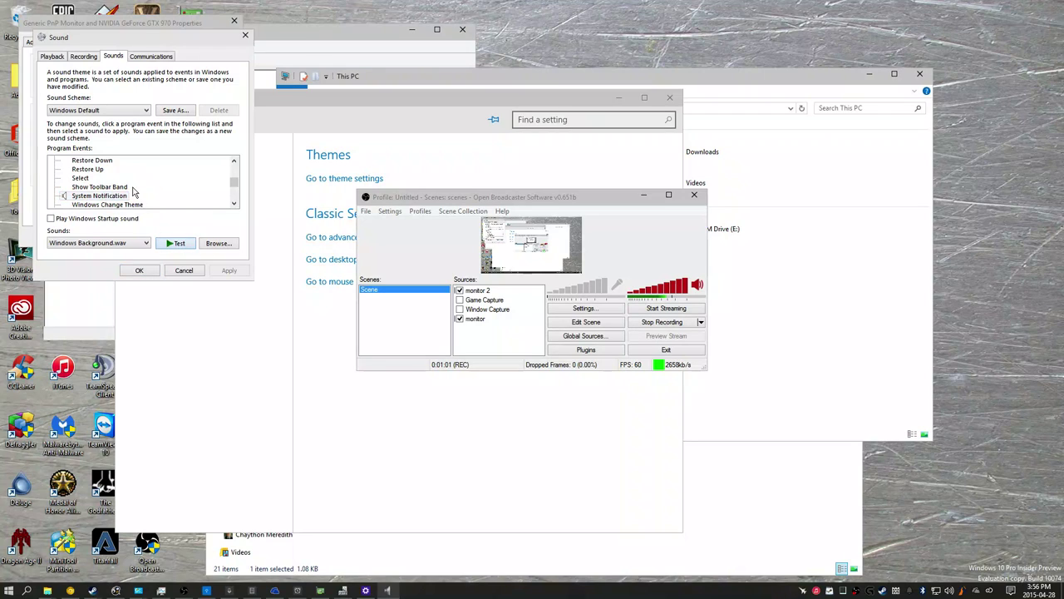
scroll(133, 191, down, 1)
click(133, 186)
click(171, 241)
scroll(139, 202, down, 1)
- Preview the File Explorer Blocked Pop-up Window, Feed Discovered and Notification bar sounds
click(118, 179)
click(164, 242)
click(117, 204)
click(173, 243)
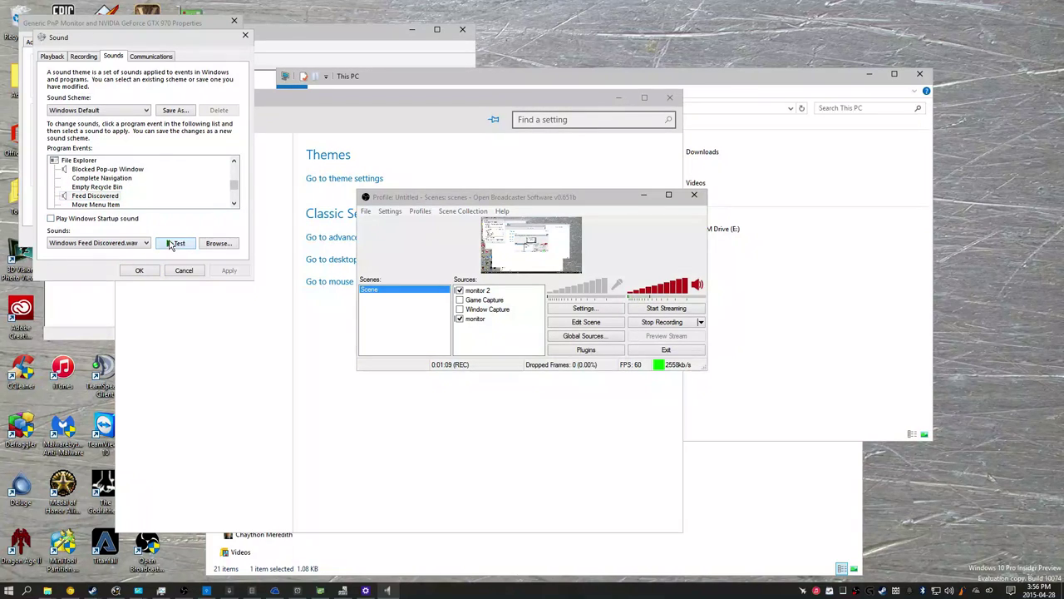
scroll(152, 183, down, 1)
click(117, 188)
click(170, 243)
scroll(170, 195, down, 1)
scroll(98, 198, down, 2)
scroll(100, 195, down, 2)
scroll(104, 193, down, 2)
- Preview the speech Disambiguation Numbers, Disambiguation Panel and Misrecognition sounds
click(113, 188)
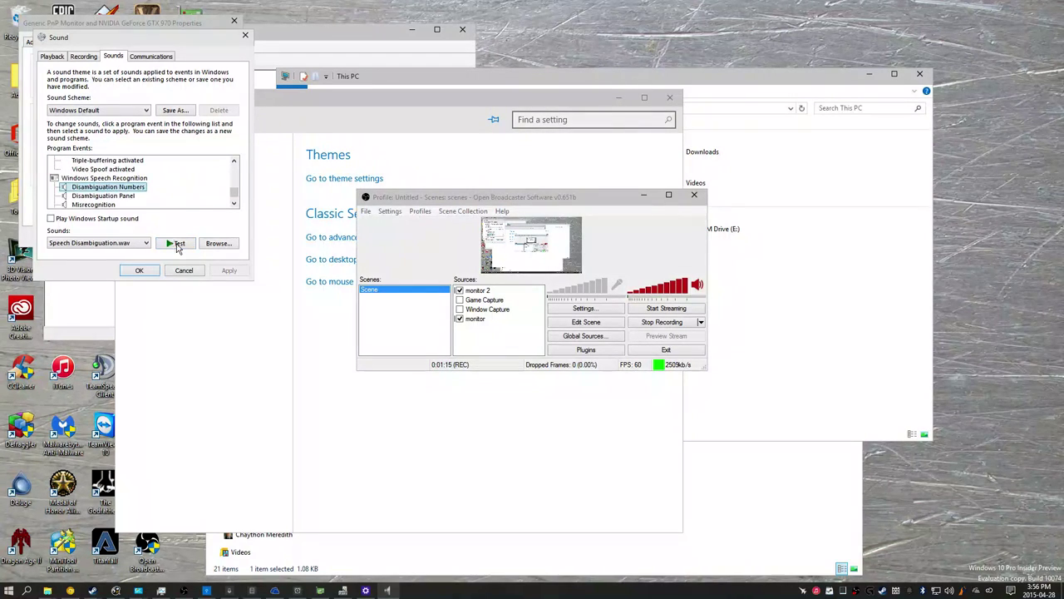
click(174, 244)
click(123, 196)
click(174, 244)
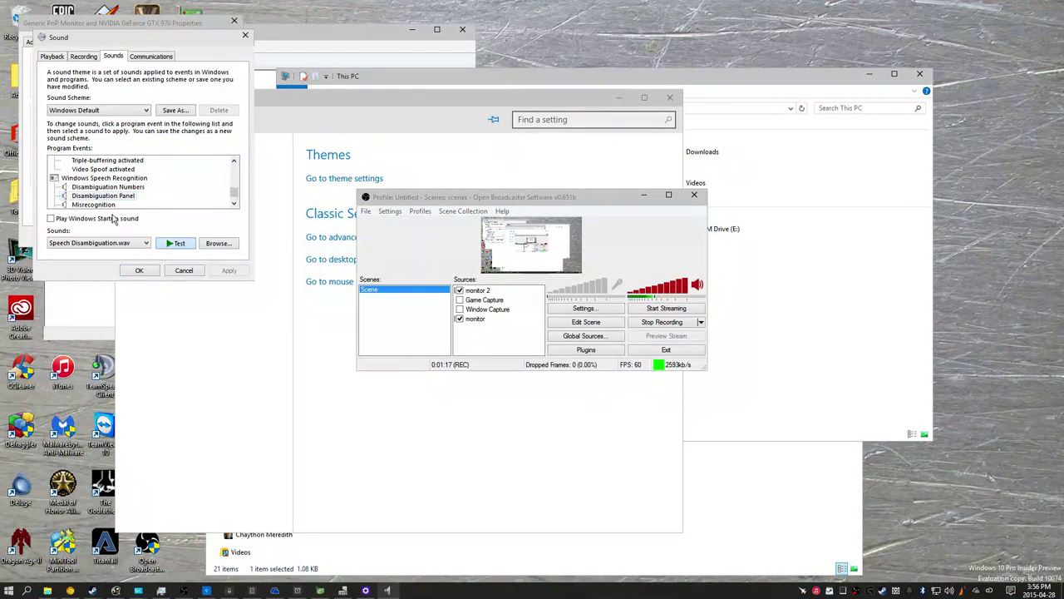
click(96, 203)
click(171, 244)
- Preview the speech recognition Off, On and Sleep sounds
click(79, 203)
click(173, 244)
scroll(152, 198, down, 1)
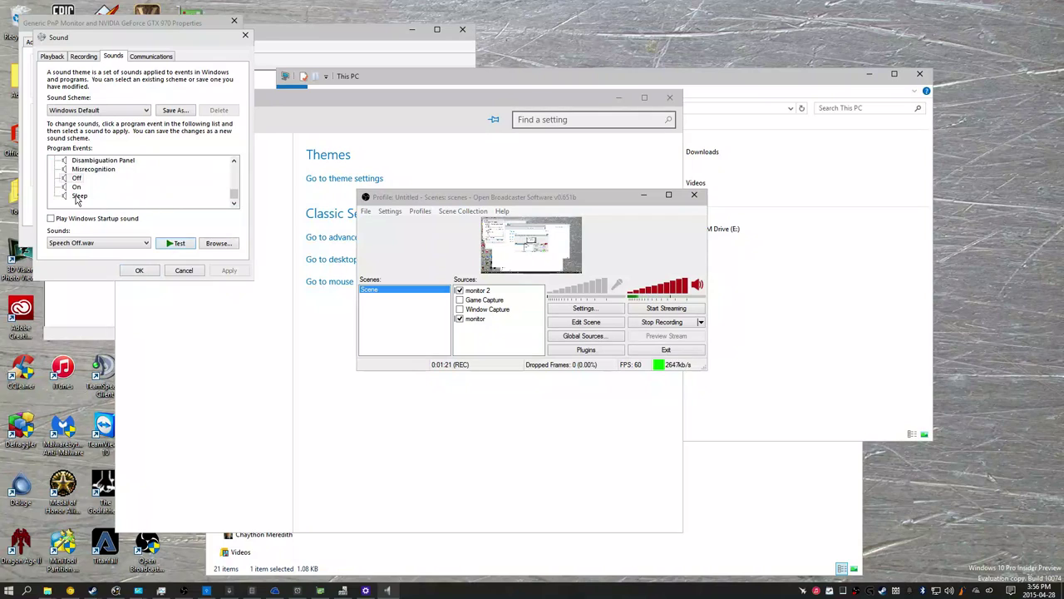
click(77, 188)
click(172, 244)
click(88, 198)
click(174, 243)
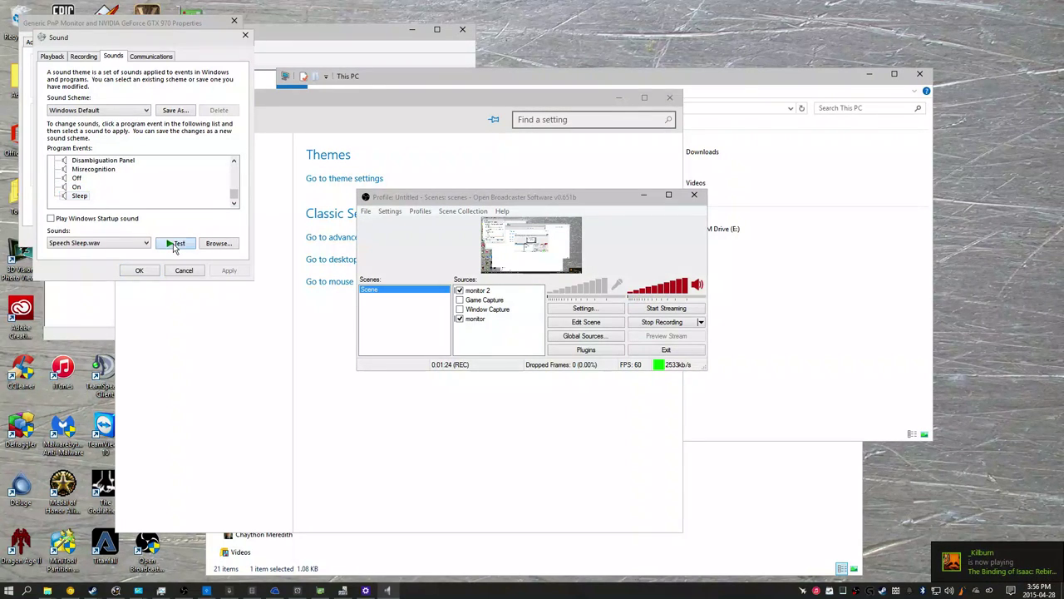
- Turn on 'Play Windows Startup sound', confirm with OK, and unmute the OBS microphone
click(66, 221)
click(140, 271)
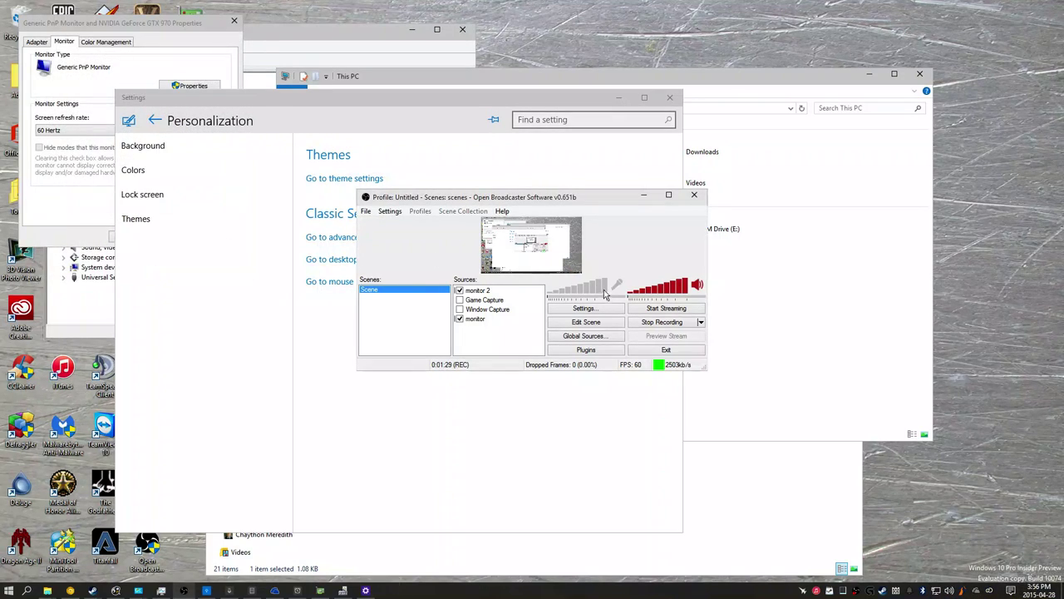
click(617, 286)
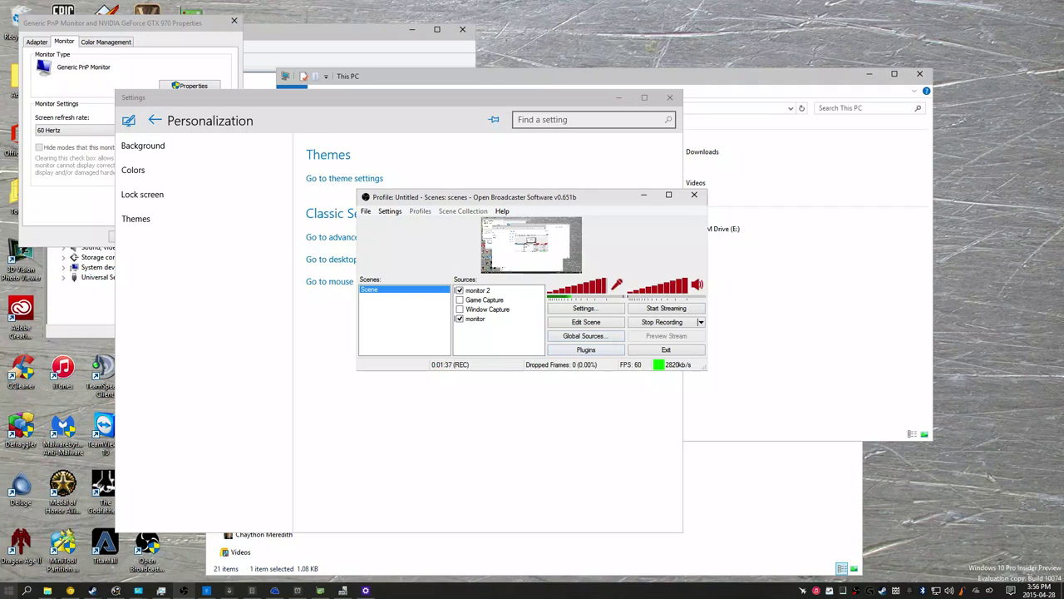
key(super)
key(super)
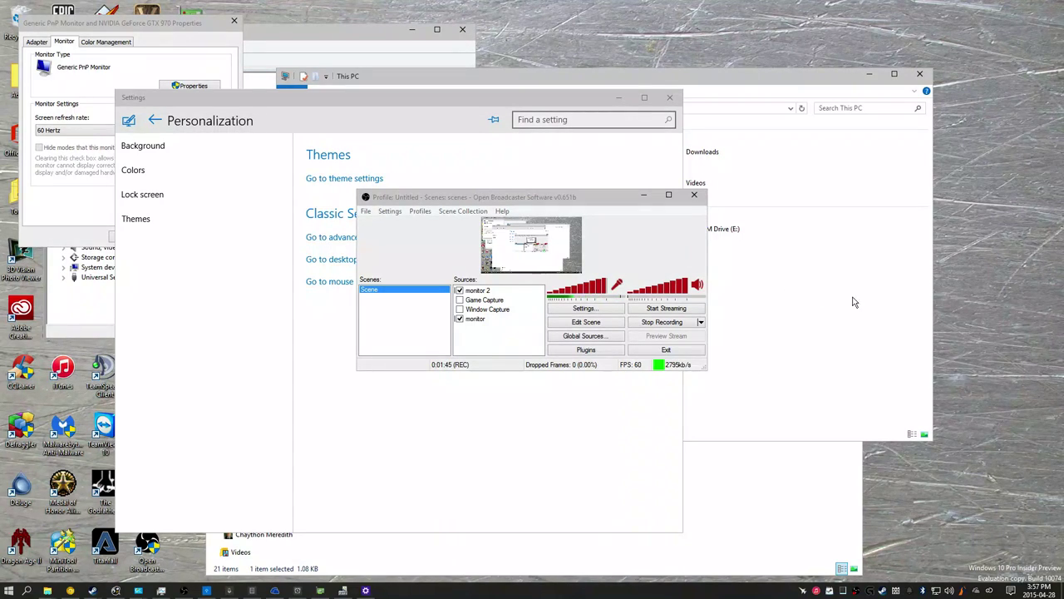
- Go back to the Settings home page, briefly visit Update & security, then switch to OBS
click(400, 481)
key(BackSpace)
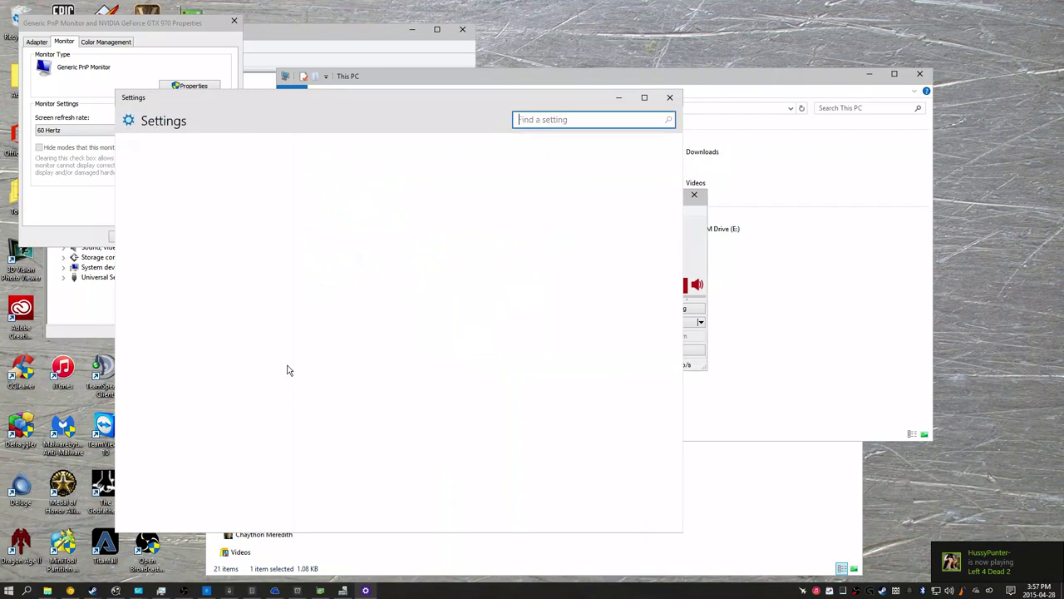
click(487, 349)
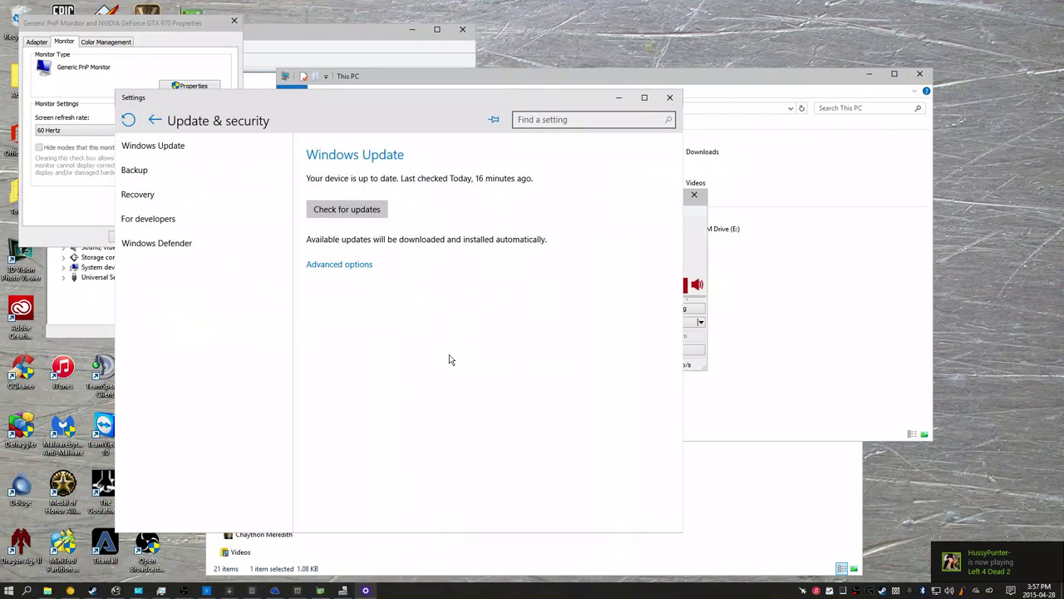
key(BackSpace)
click(697, 262)
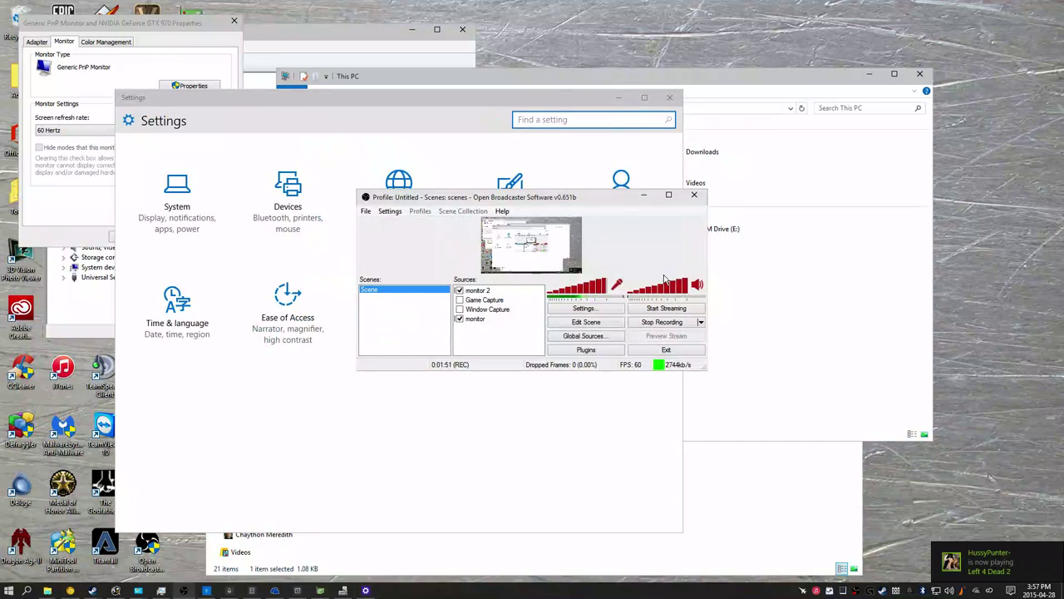